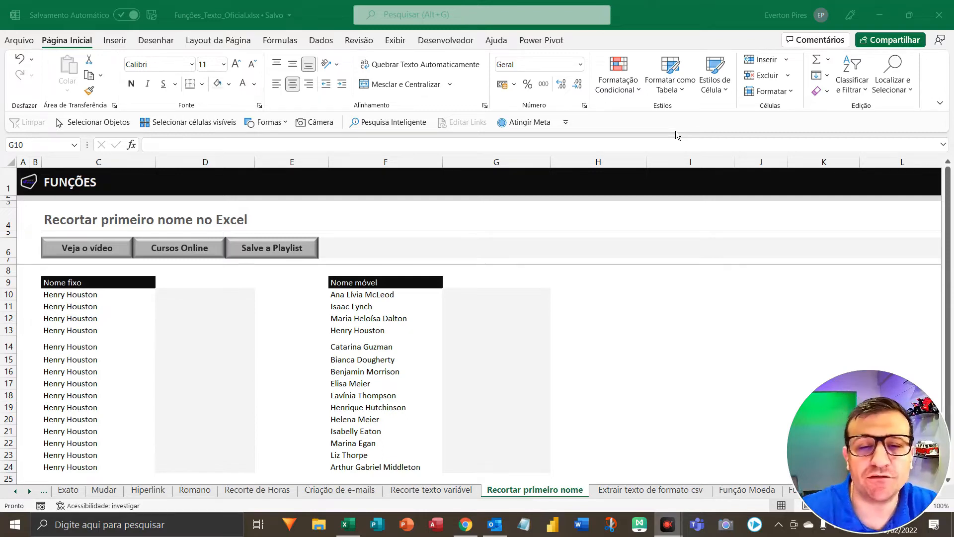
{"action": "key", "text": "F5"}
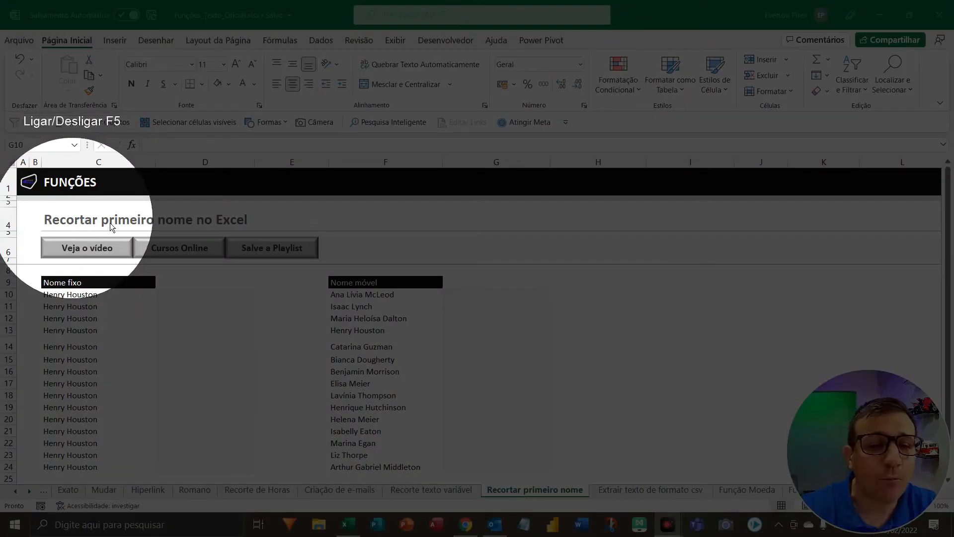
{"action": "key", "text": "F10"}
{"action": "key", "text": "F10"}
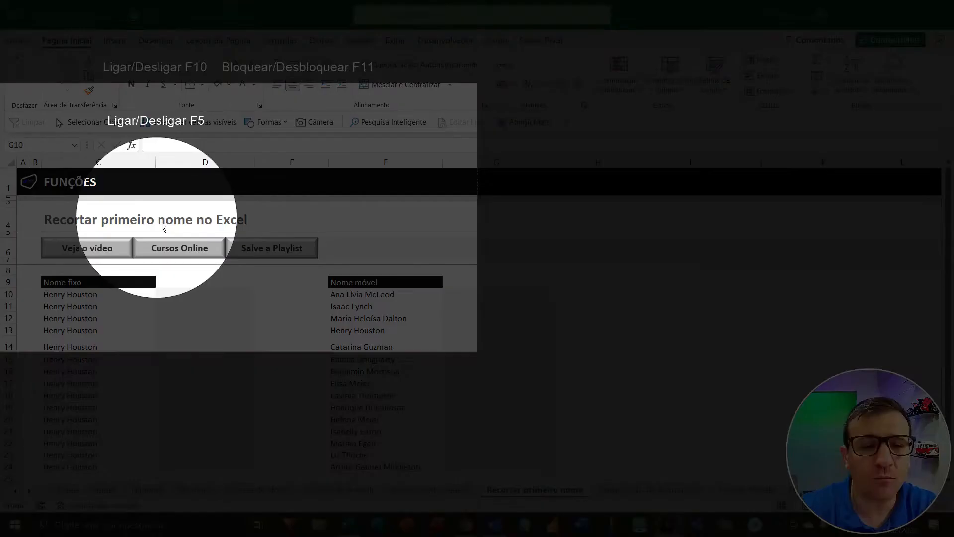
{"action": "key", "text": "F5"}
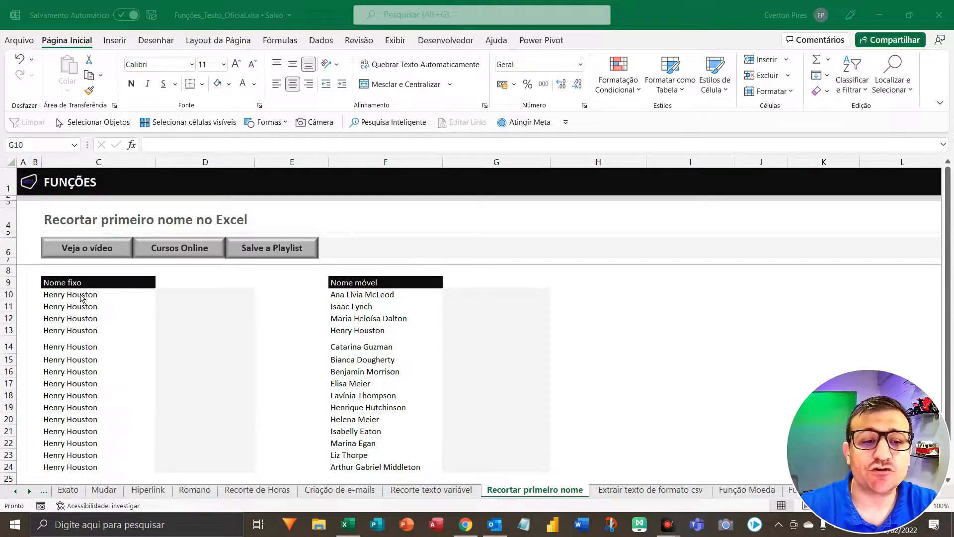
{"action": "key", "text": "F5"}
{"action": "key", "text": "F5"}
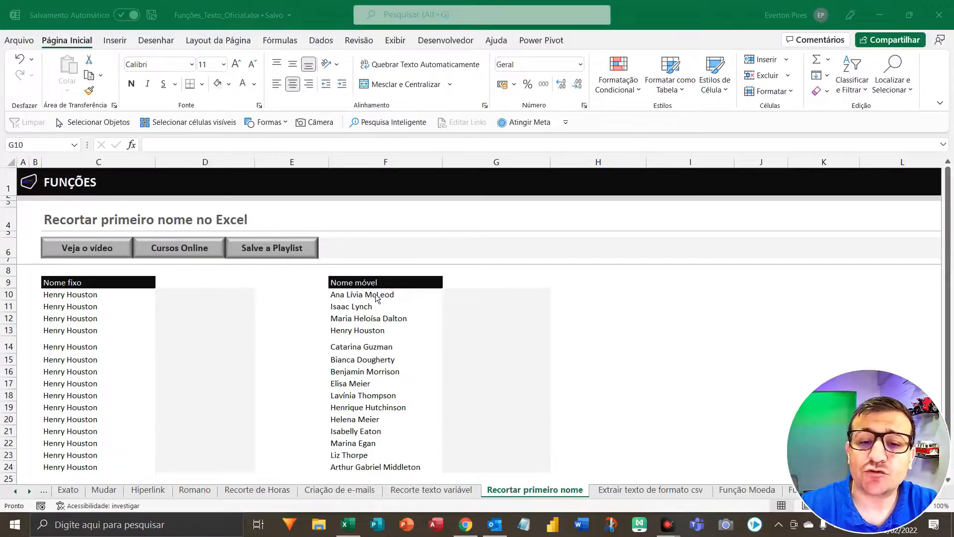
{"action": "key", "text": "F5"}
{"action": "key", "text": "F5"}
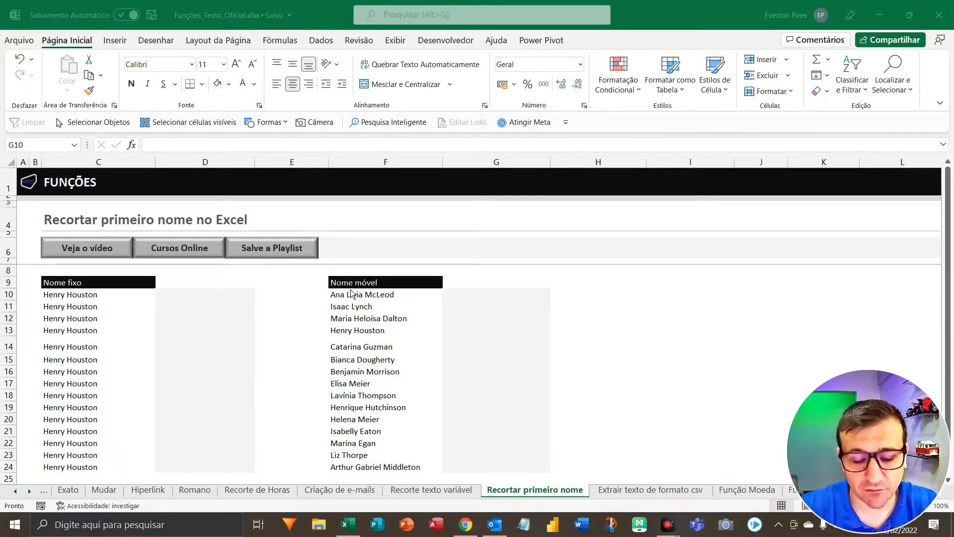
{"action": "key", "text": "F5"}
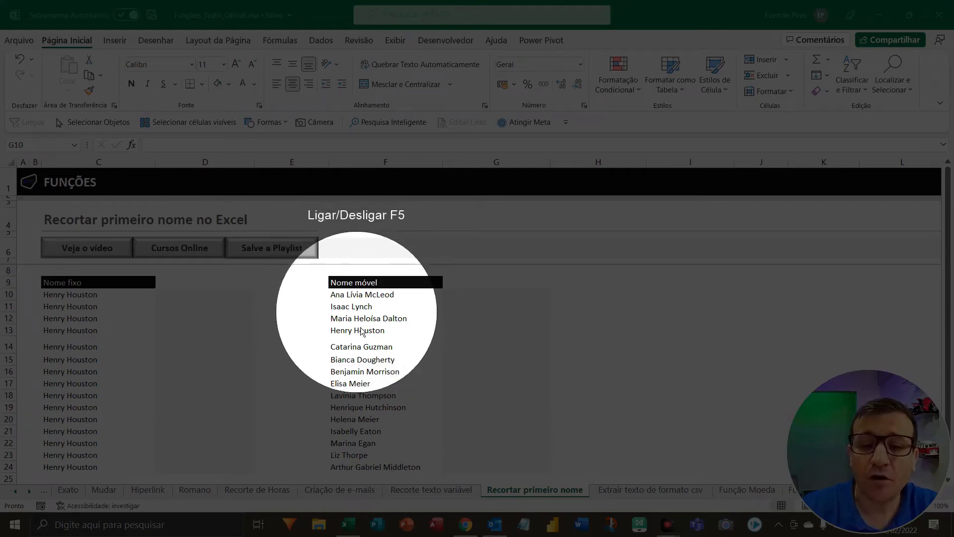
{"action": "key", "text": "F5"}
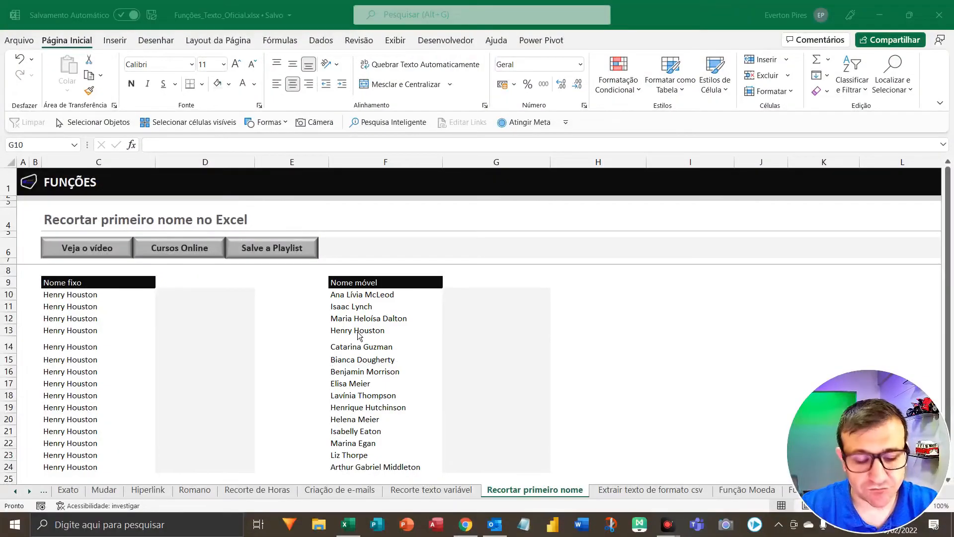
{"action": "left_click_drag", "start_coordinate": [263, 255], "coordinate": [335, 294]}
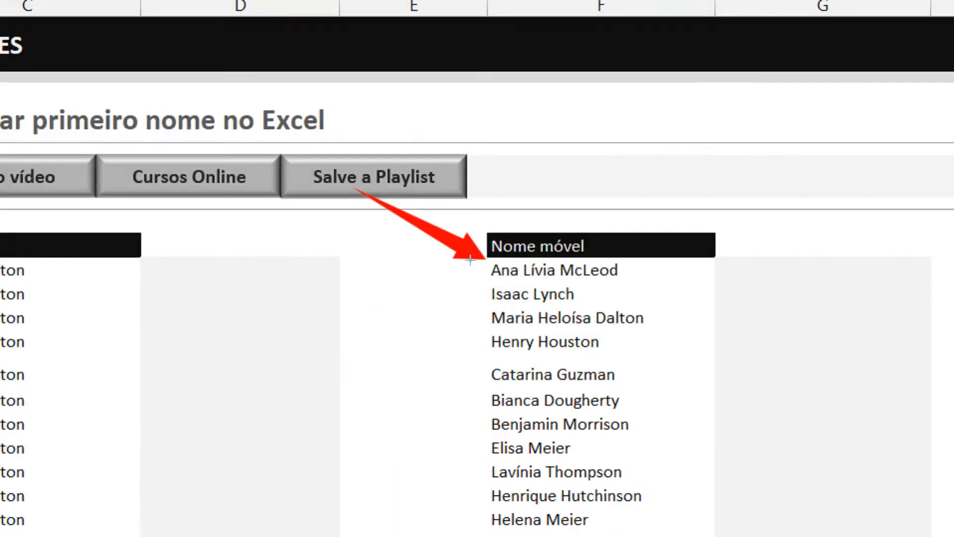
{"action": "left_click_drag", "start_coordinate": [367, 284], "coordinate": [468, 287]}
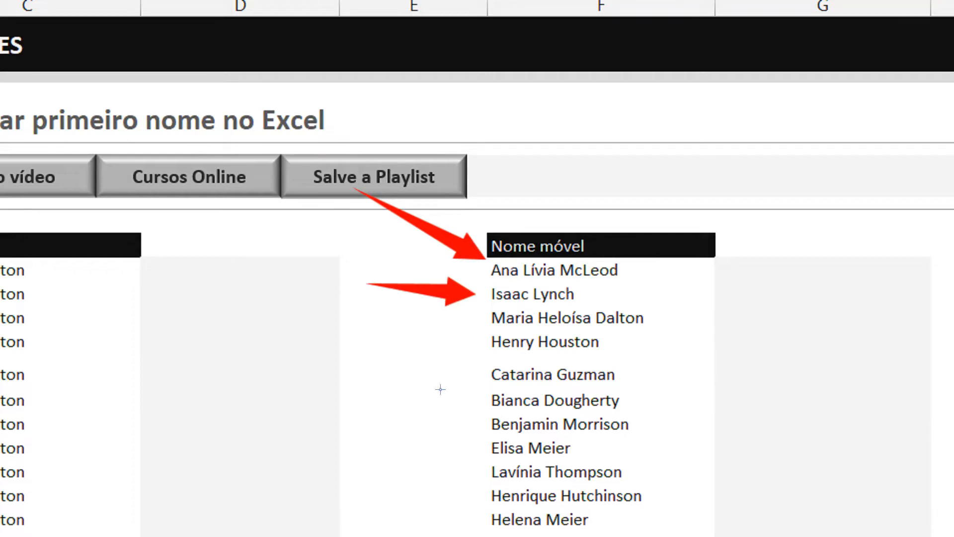
{"action": "left_click_drag", "start_coordinate": [369, 378], "coordinate": [485, 396]}
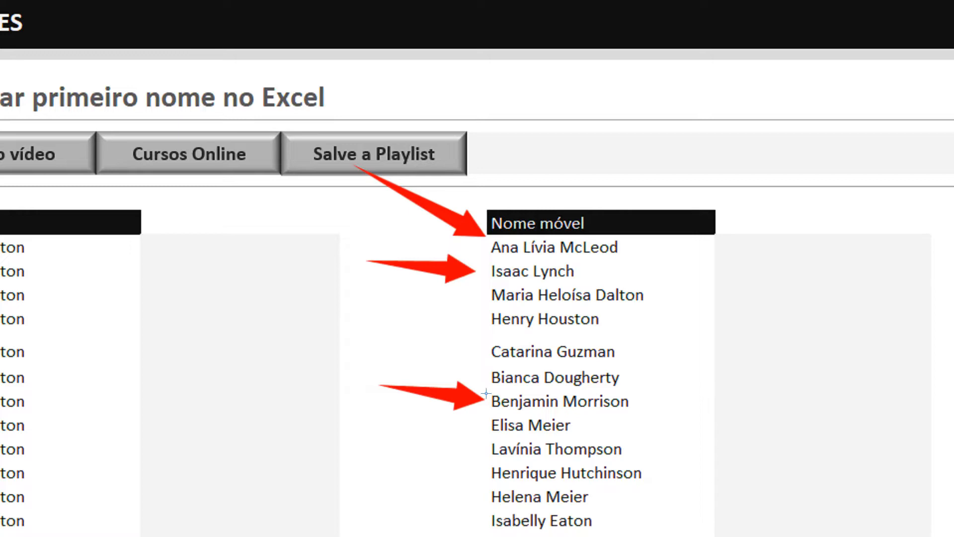
{"action": "key", "text": "Escape"}
{"action": "key", "text": "Escape"}
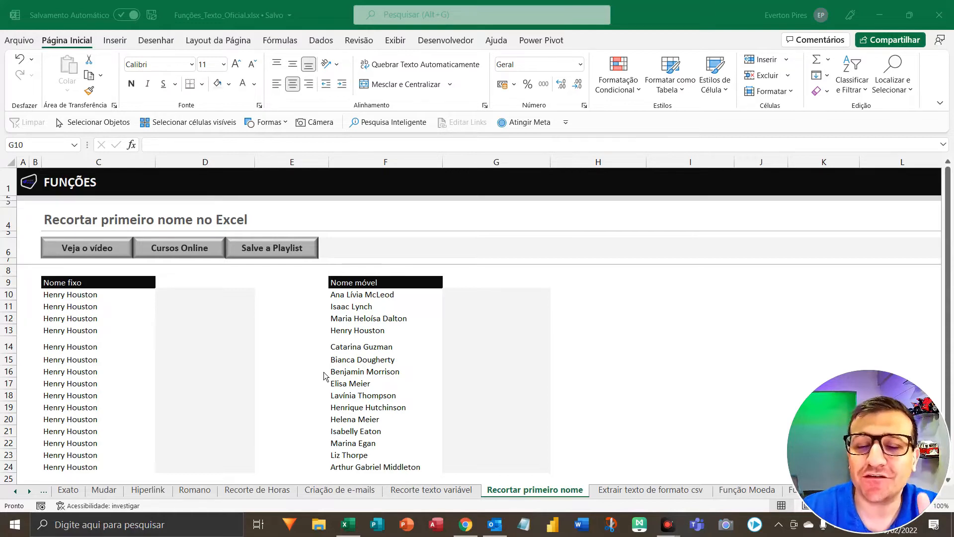
Step: Enter the formula =ESQUERDA(C10;5) in D10 to extract the first name from the first fixed name
{"action": "left_click", "coordinate": [183, 295]}
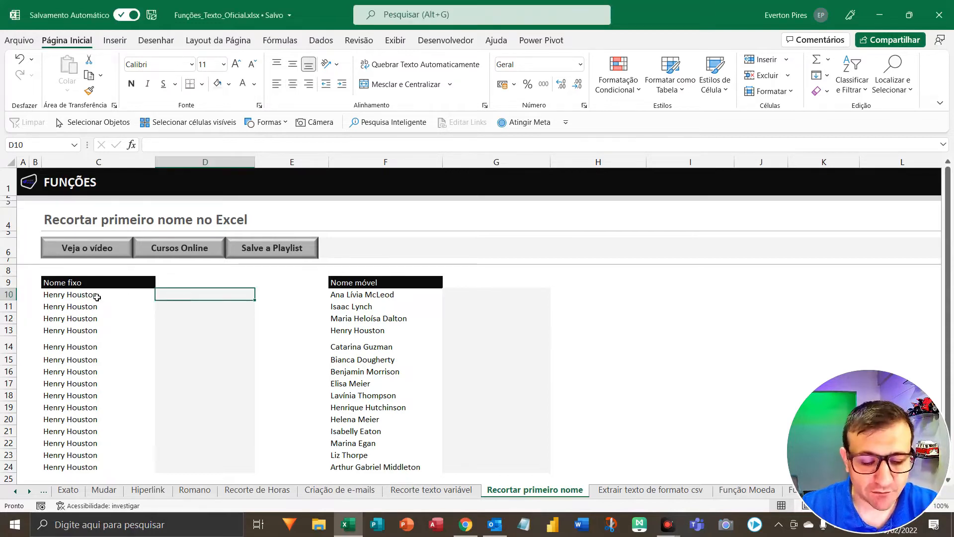
{"action": "key", "text": "F5"}
{"action": "key", "text": "F5"}
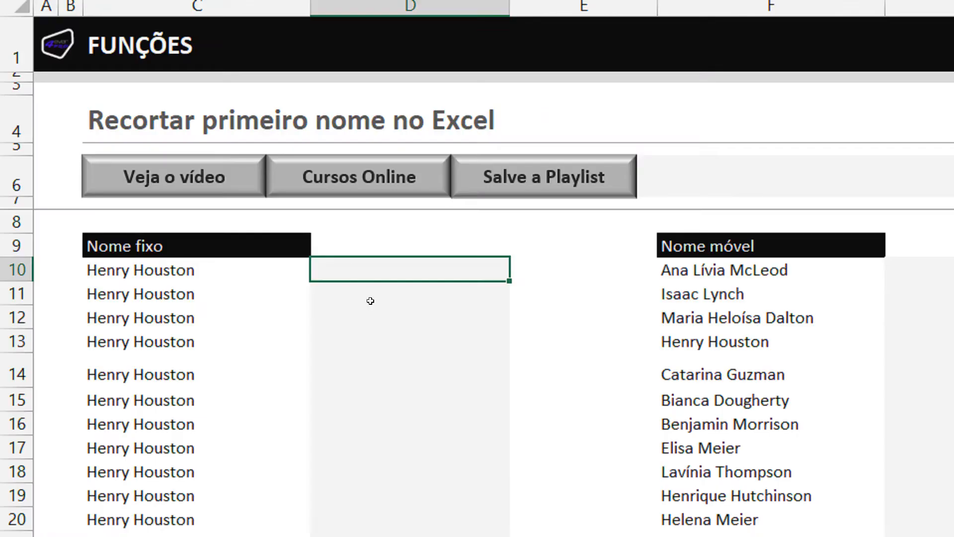
{"action": "type", "text": "=esquerda("}
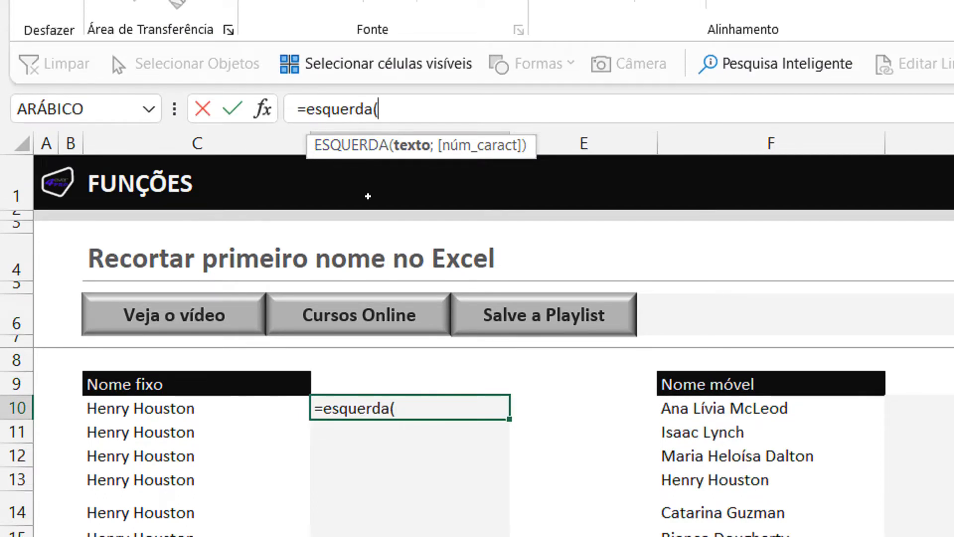
{"action": "left_click", "coordinate": [155, 408]}
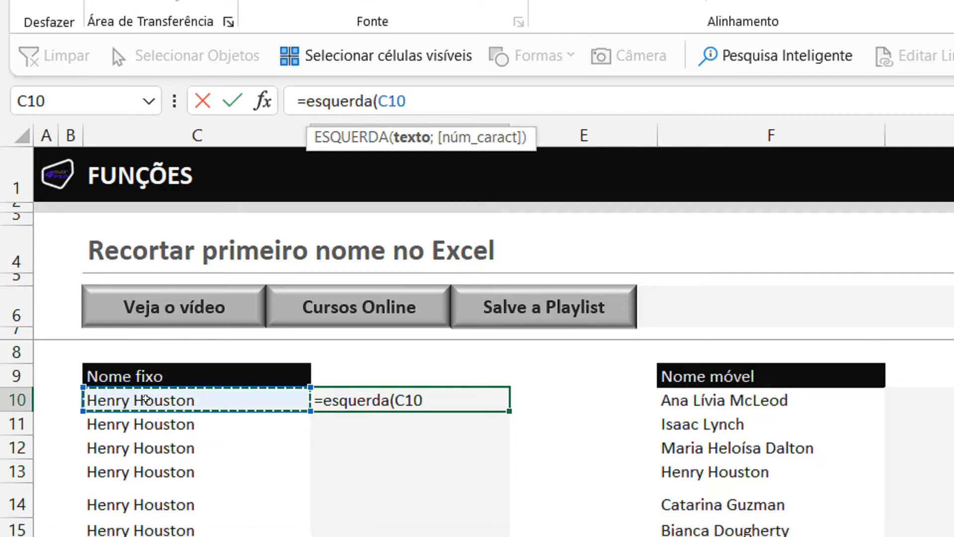
{"action": "type", "text": ";"}
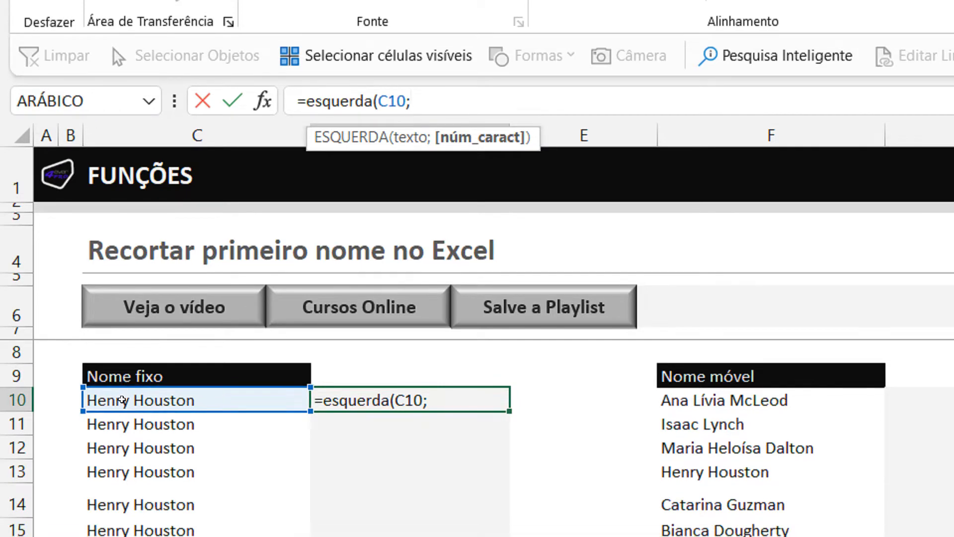
{"action": "type", "text": "5)"}
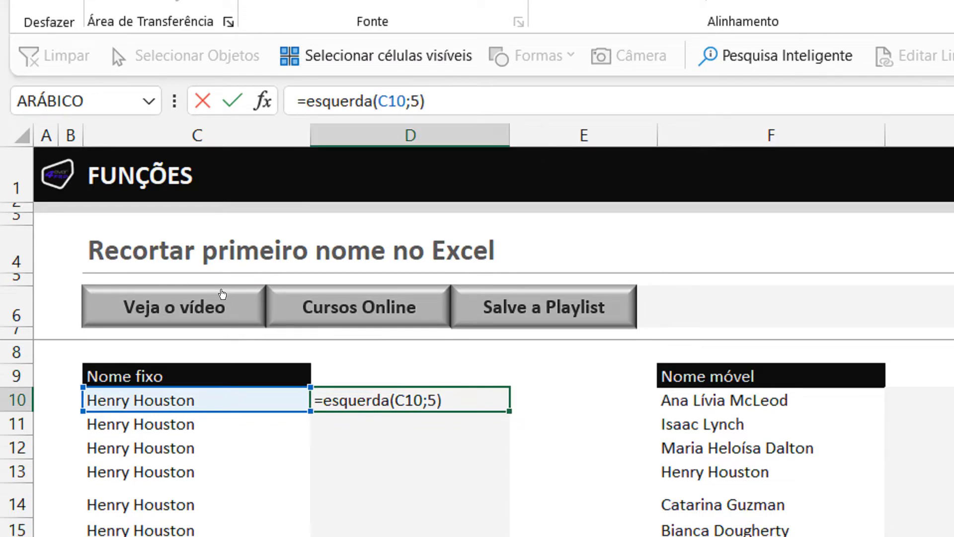
{"action": "key", "text": "Return"}
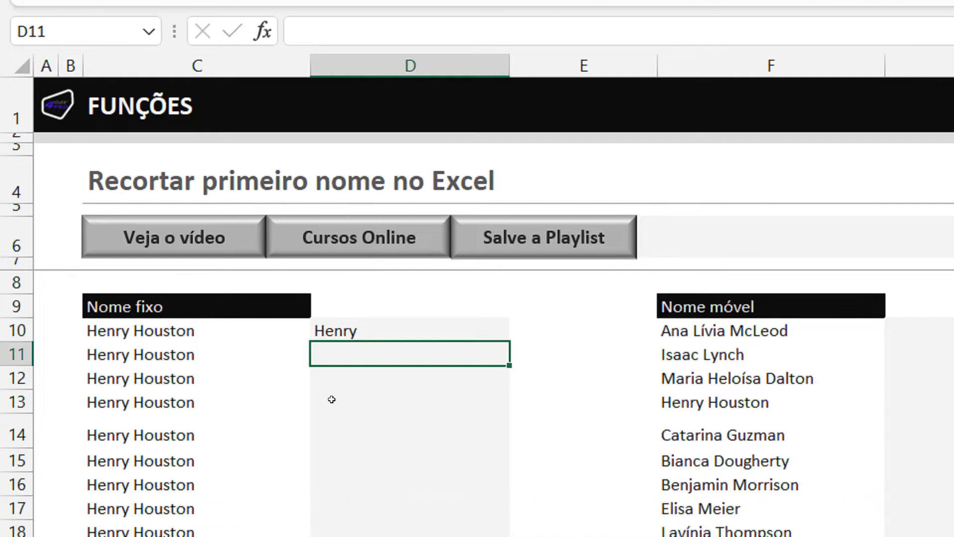
{"action": "key", "text": "F5"}
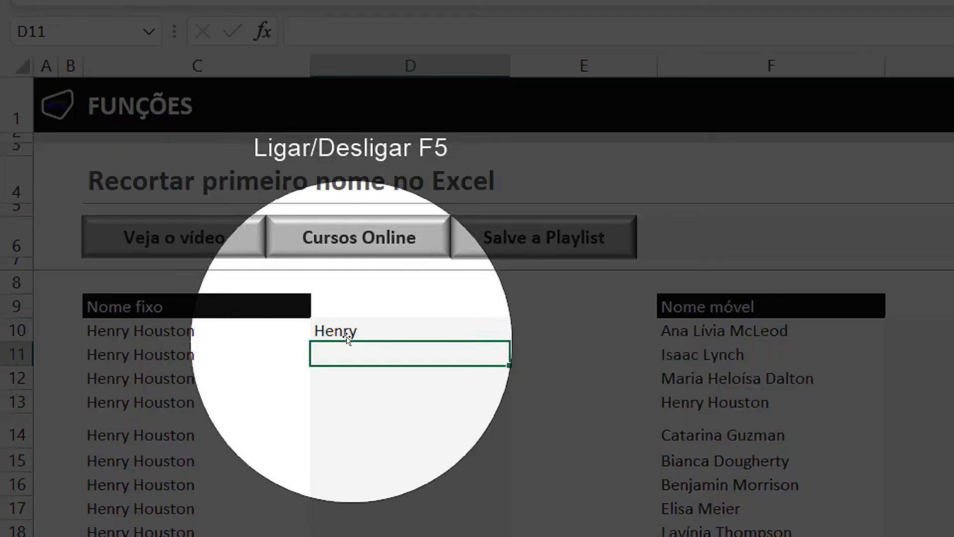
{"action": "key", "text": "F5"}
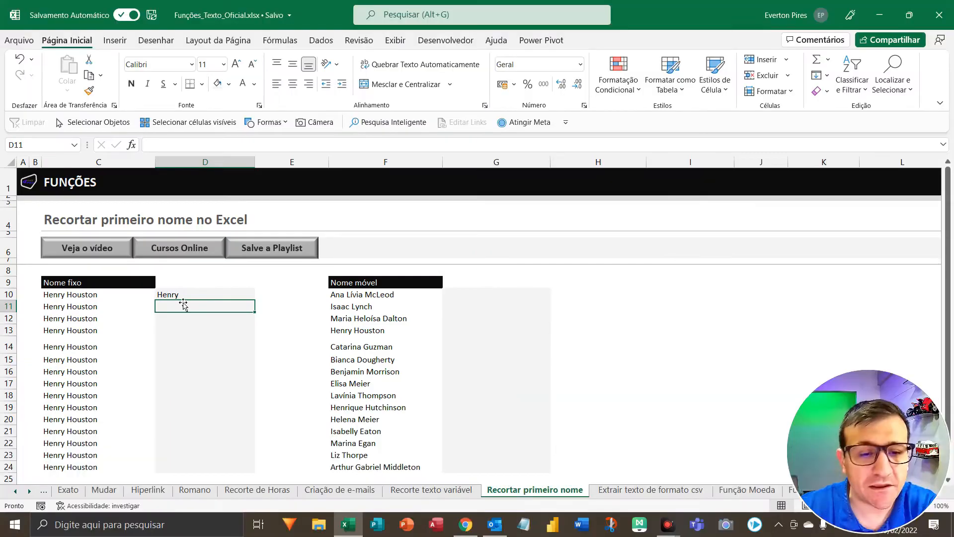
Step: Copy the first-name formula from D10 down to D11:D24
{"action": "left_click", "coordinate": [340, 330]}
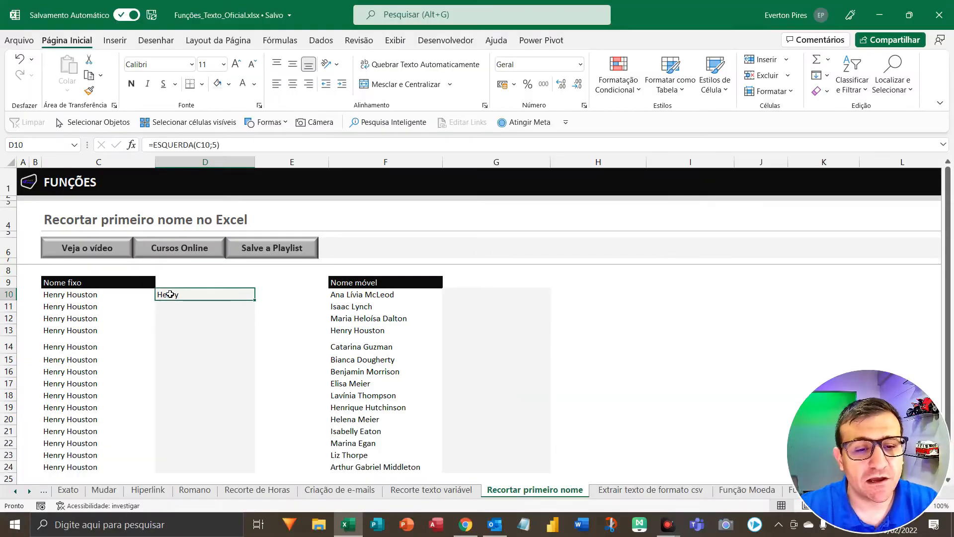
{"action": "key", "text": "ctrl+c"}
{"action": "key", "text": "shift+Down"}
{"action": "key", "text": "shift+Down"}
{"action": "key", "text": "shift+Down"}
{"action": "key", "text": "shift+Down"}
{"action": "key", "text": "shift+Down"}
{"action": "key", "text": "shift+Down"}
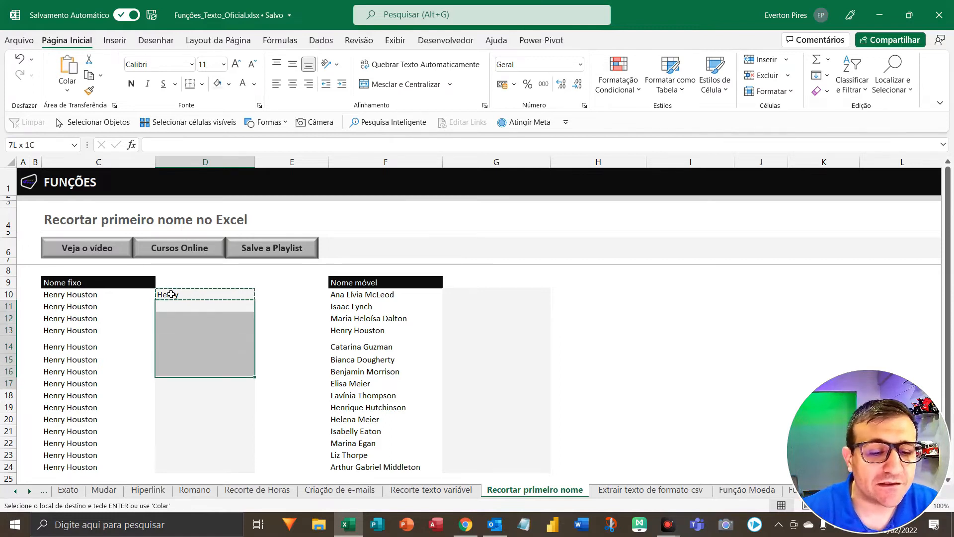
{"action": "key", "text": "shift+Down"}
{"action": "key", "text": "shift+Down"}
{"action": "key", "text": "shift+Down"}
{"action": "key", "text": "shift+Down"}
{"action": "key", "text": "shift+Down"}
{"action": "key", "text": "shift+Down"}
{"action": "key", "text": "shift+Down"}
{"action": "key", "text": "shift+Down"}
{"action": "key", "text": "shift+Down"}
{"action": "key", "text": "shift+Down"}
{"action": "key", "text": "shift+Up"}
{"action": "key", "text": "shift+Up"}
{"action": "key", "text": "shift+Up"}
{"action": "key", "text": "Return"}
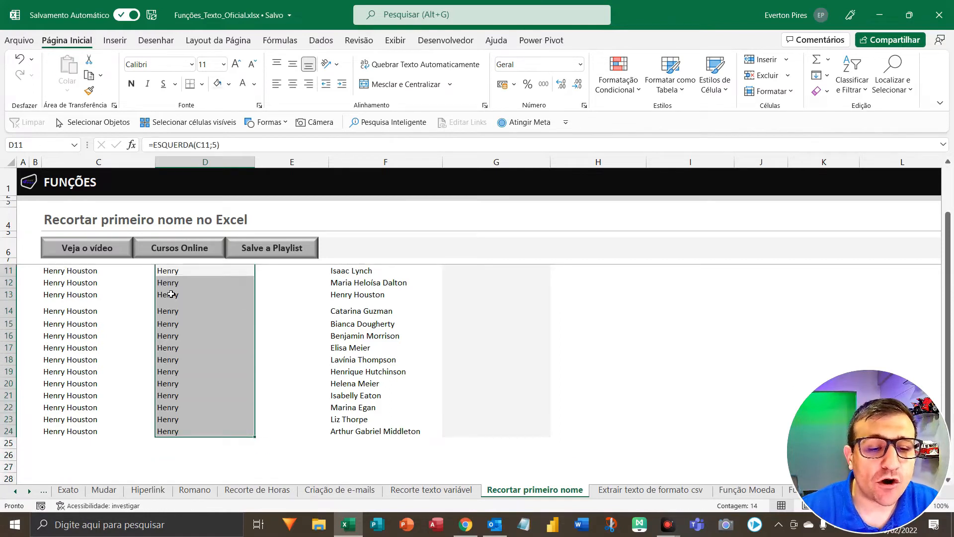
{"action": "scroll", "coordinate": [268, 319], "scroll_direction": "up", "scroll_amount": 1}
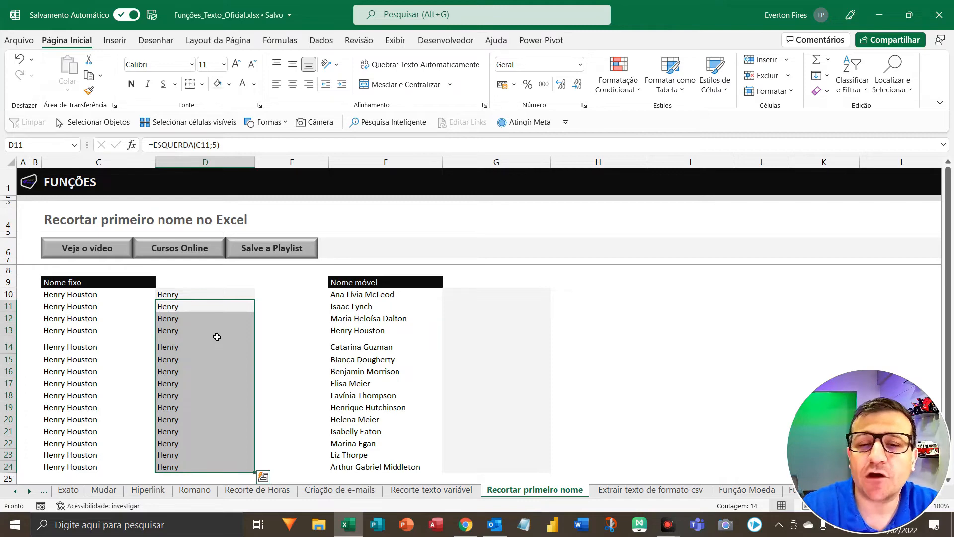
{"action": "key", "text": "Down"}
{"action": "key", "text": "F5"}
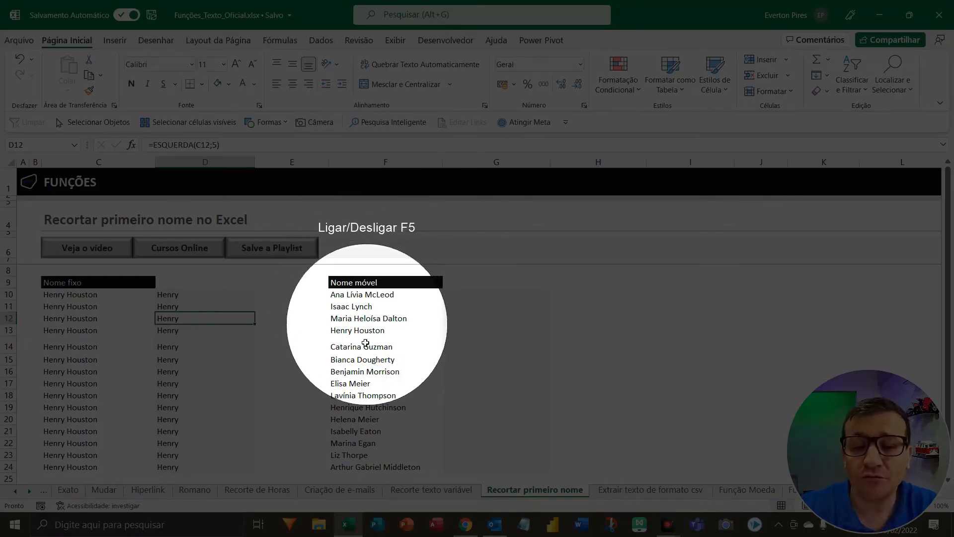
{"action": "key", "text": "F5"}
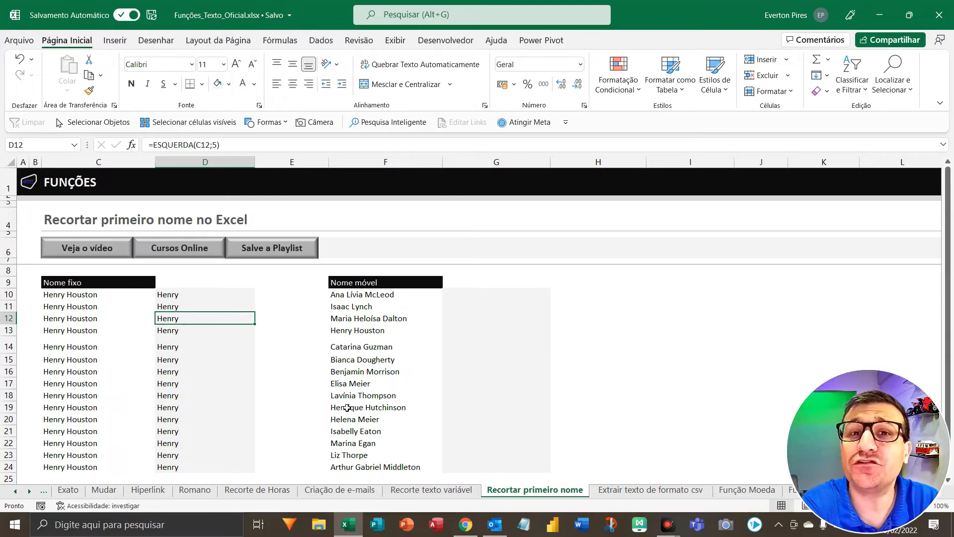
Step: Begin an ESQUERDA formula in G10 with F10 as the text and nest LOCALIZAR as its number-of-characters argument
{"action": "left_click", "coordinate": [471, 295]}
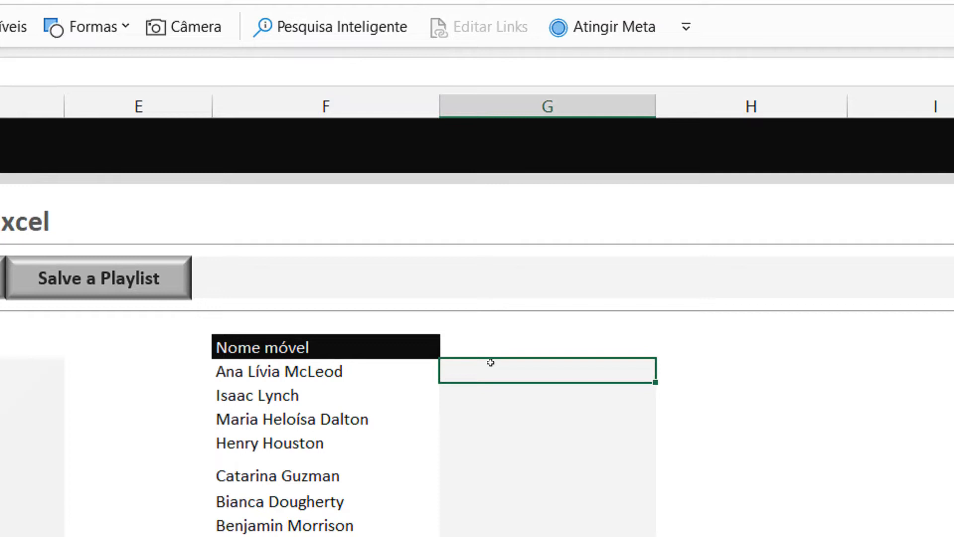
{"action": "type", "text": "=esquerda"}
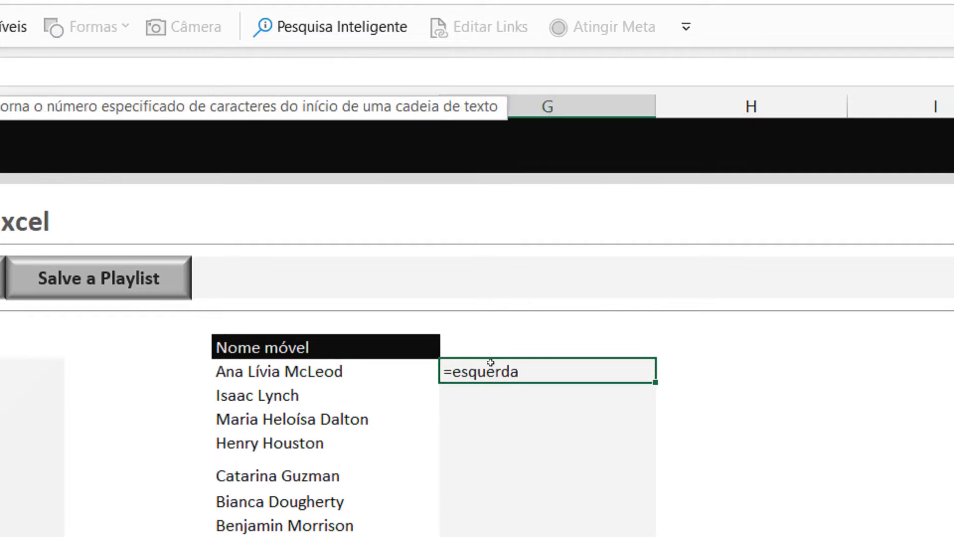
{"action": "type", "text": "("}
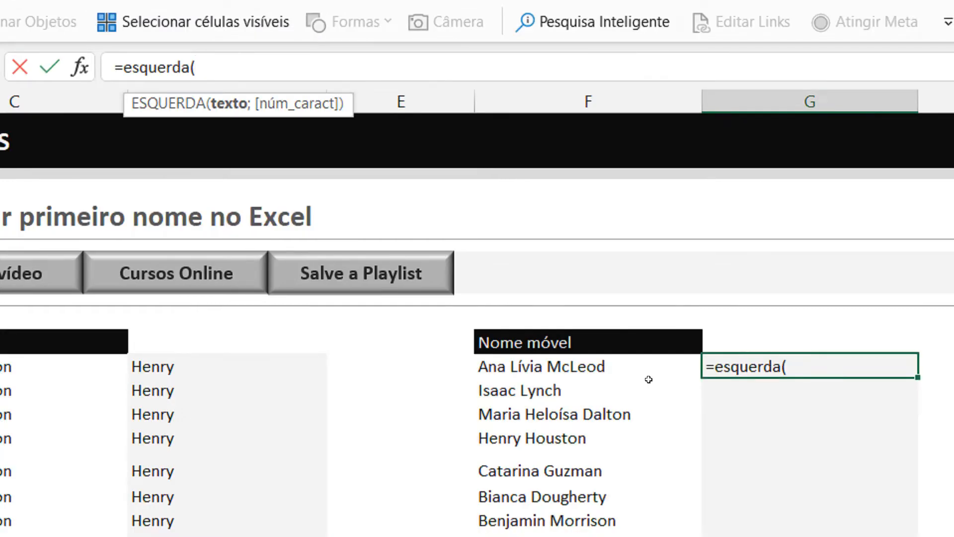
{"action": "left_click", "coordinate": [552, 368]}
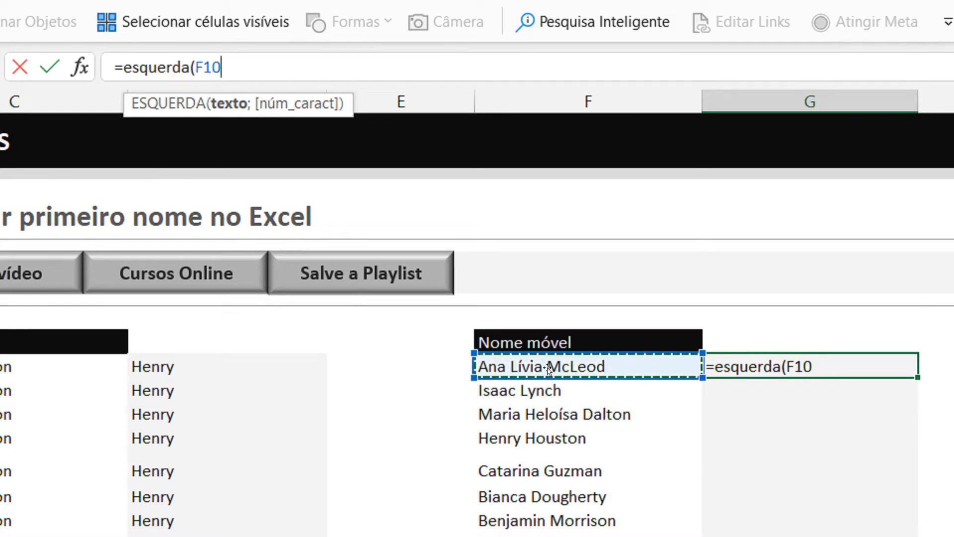
{"action": "type", "text": ";"}
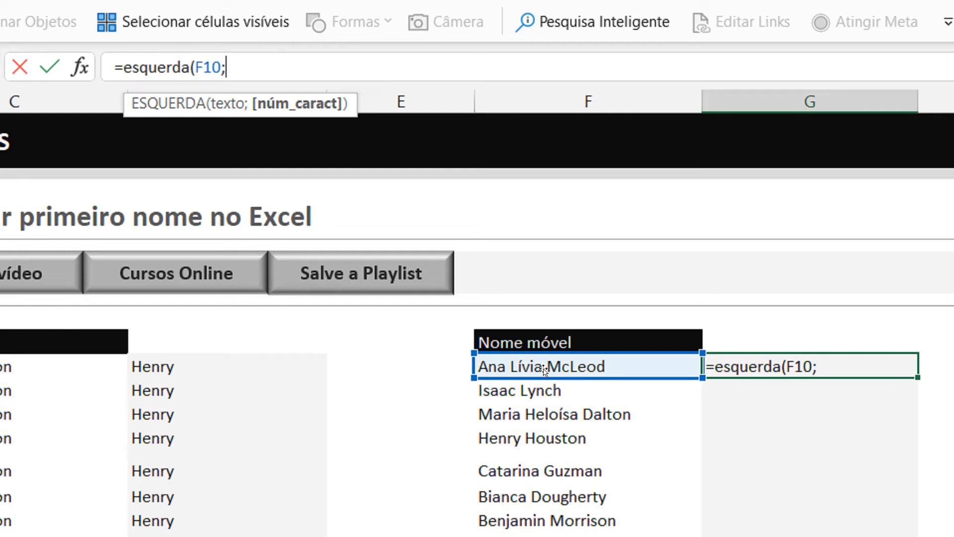
{"action": "type", "text": "localix"}
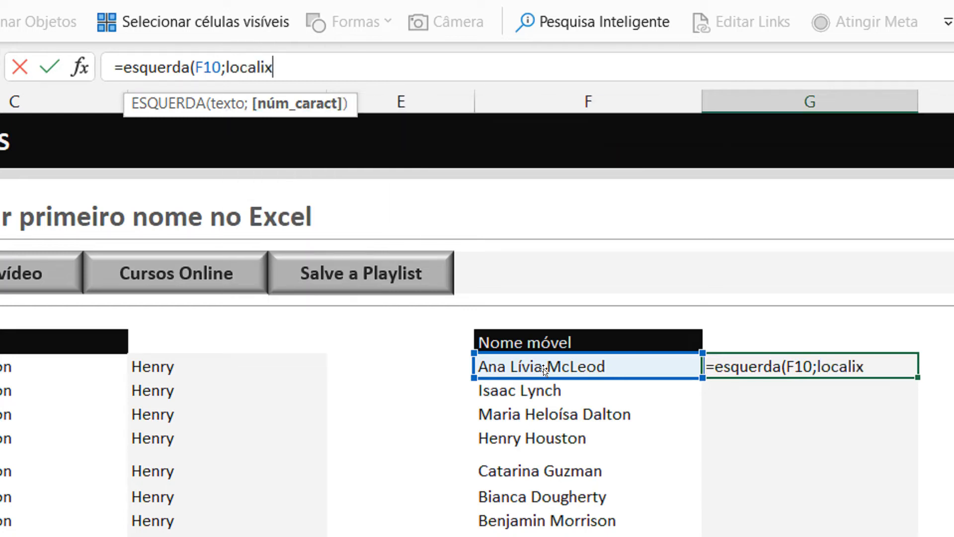
{"action": "key", "text": "BackSpace"}
{"action": "key", "text": "Tab"}
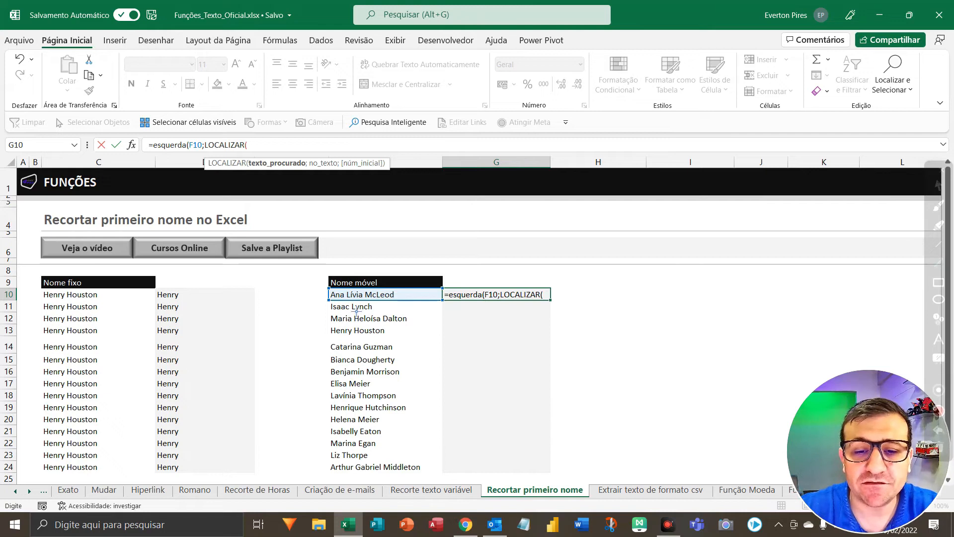
{"action": "left_click_drag", "start_coordinate": [356, 312], "coordinate": [361, 325]}
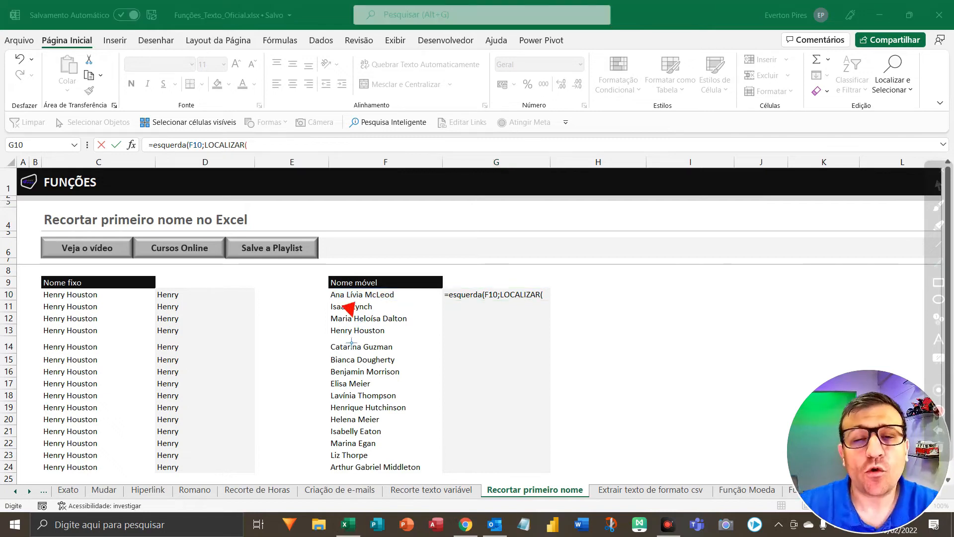
{"action": "left_click_drag", "start_coordinate": [341, 382], "coordinate": [360, 340]}
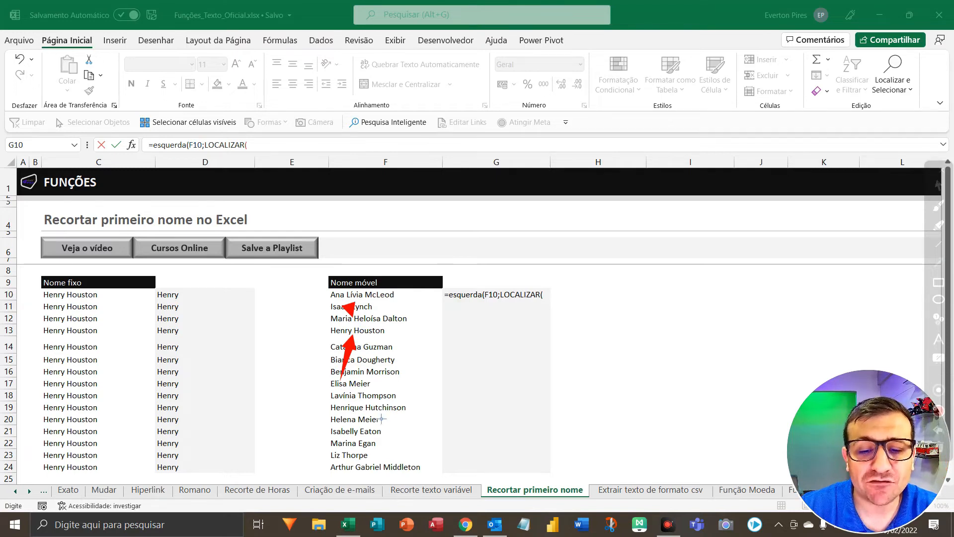
{"action": "left_click_drag", "start_coordinate": [373, 427], "coordinate": [363, 402]}
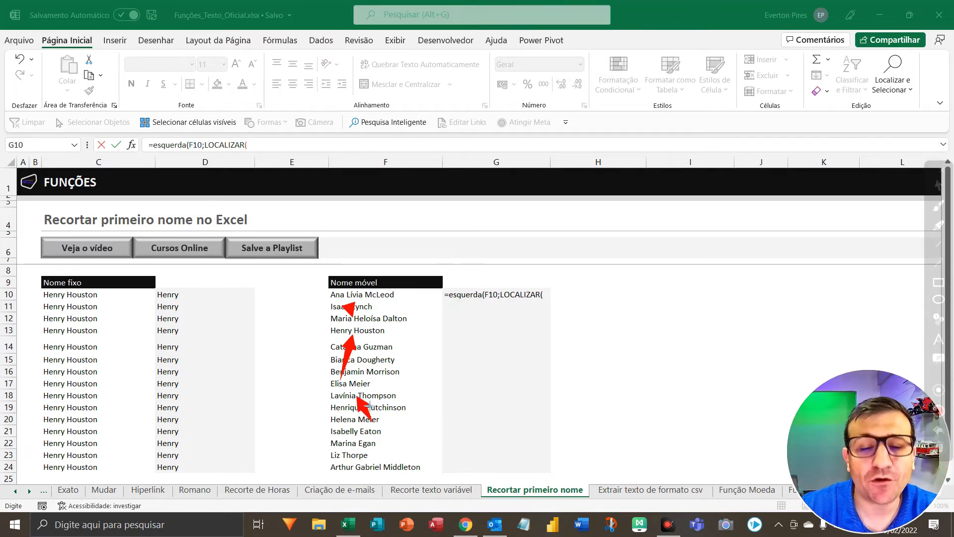
{"action": "mouse_move", "coordinate": [394, 458]}
{"action": "left_mouse_down"}
{"action": "mouse_move", "coordinate": [360, 442]}
{"action": "mouse_move", "coordinate": [371, 453]}
{"action": "left_mouse_up"}
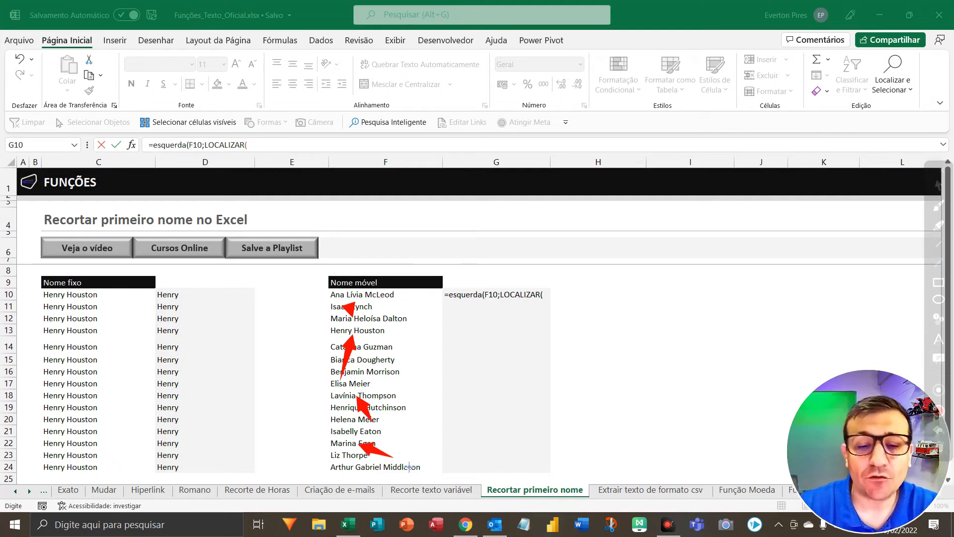
Step: Complete the G10 formula as =ESQUERDA(F10;LOCALIZAR(" ";F10;1)), searching for the space from character 1
{"action": "left_click", "coordinate": [263, 146]}
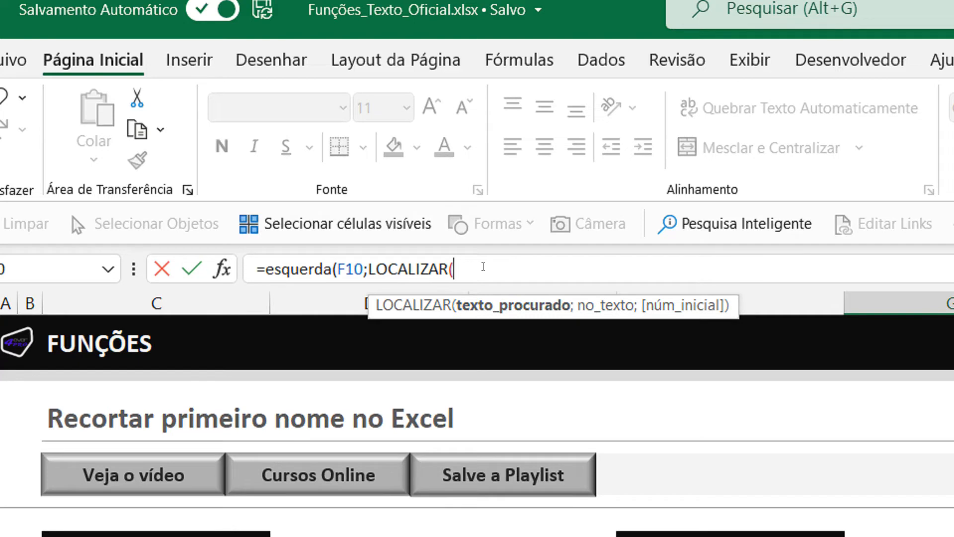
{"action": "type", "text": "\" \";"}
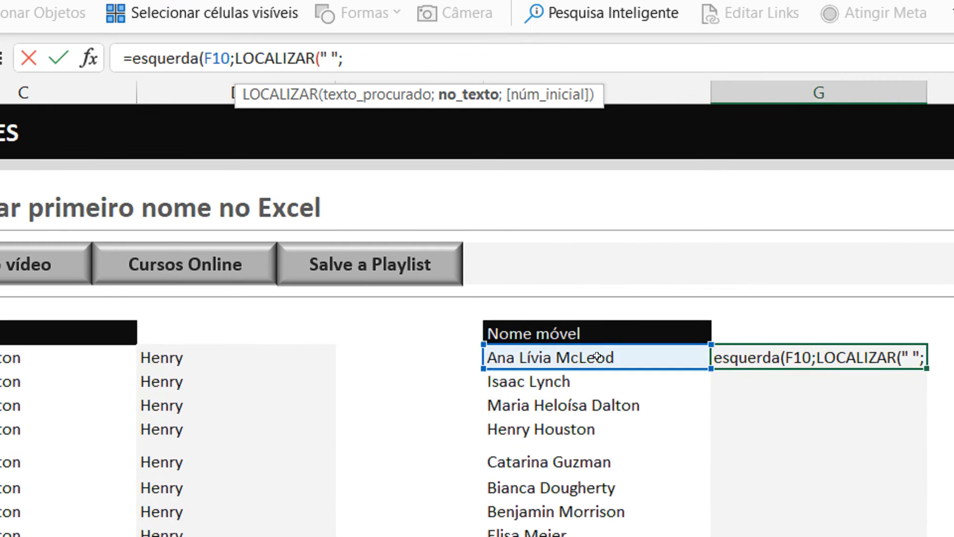
{"action": "key", "text": "F5"}
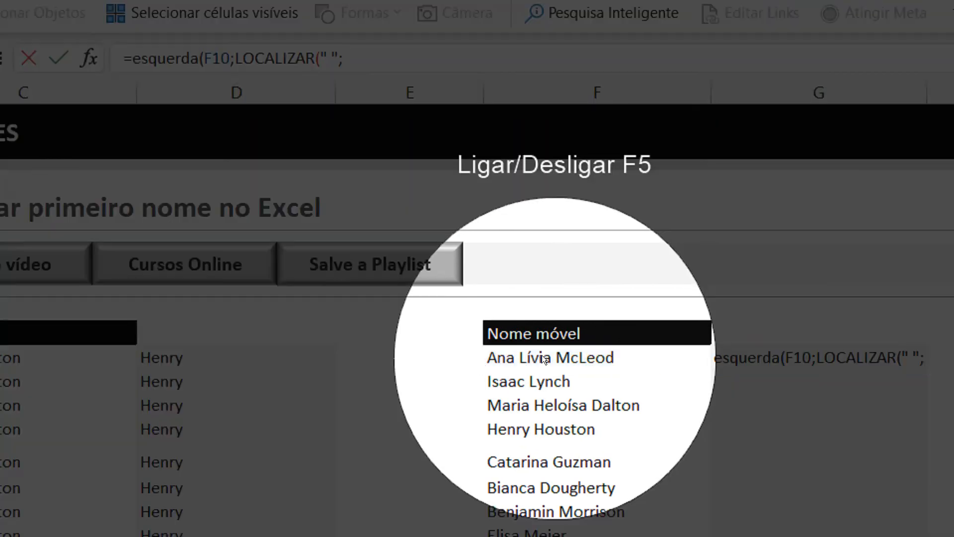
{"action": "key", "text": "F5"}
{"action": "left_click", "coordinate": [548, 355]}
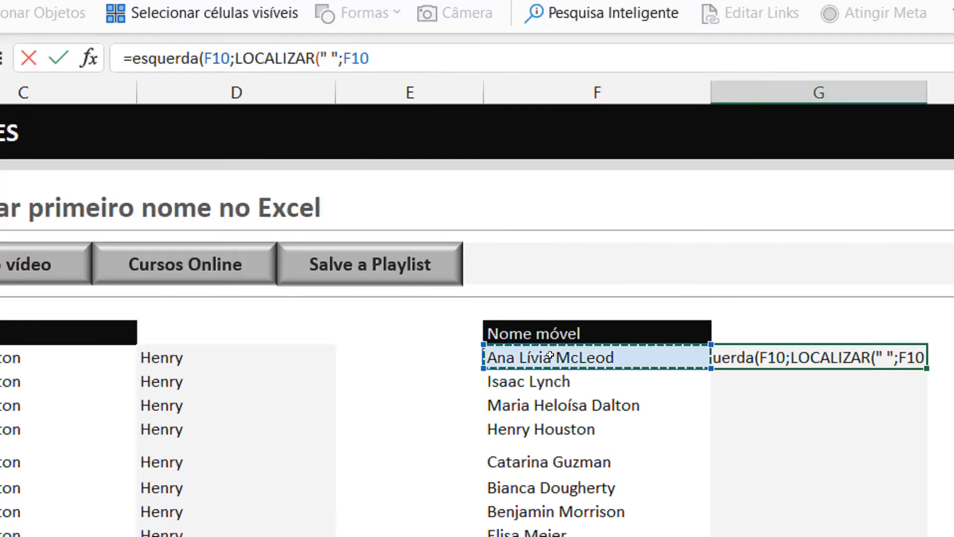
{"action": "type", "text": ";"}
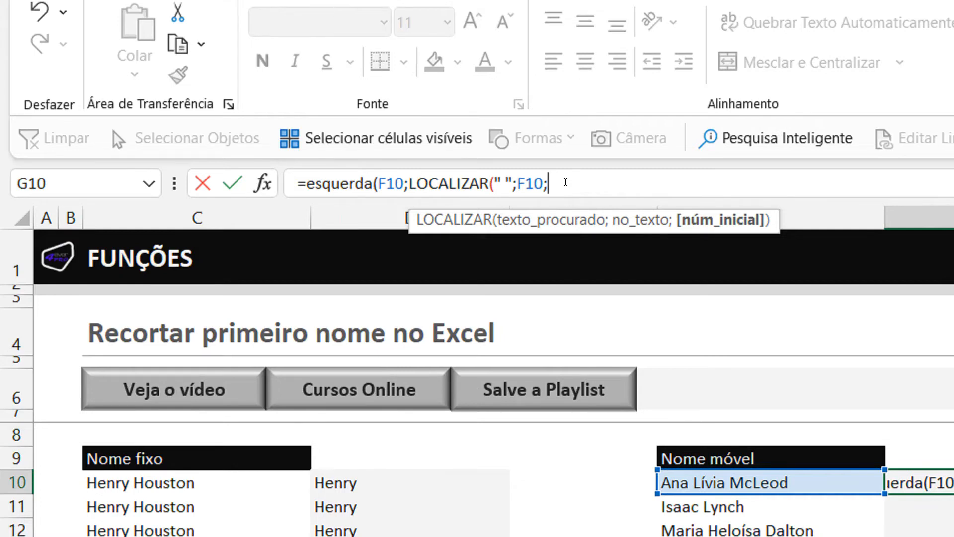
{"action": "type", "text": "1"}
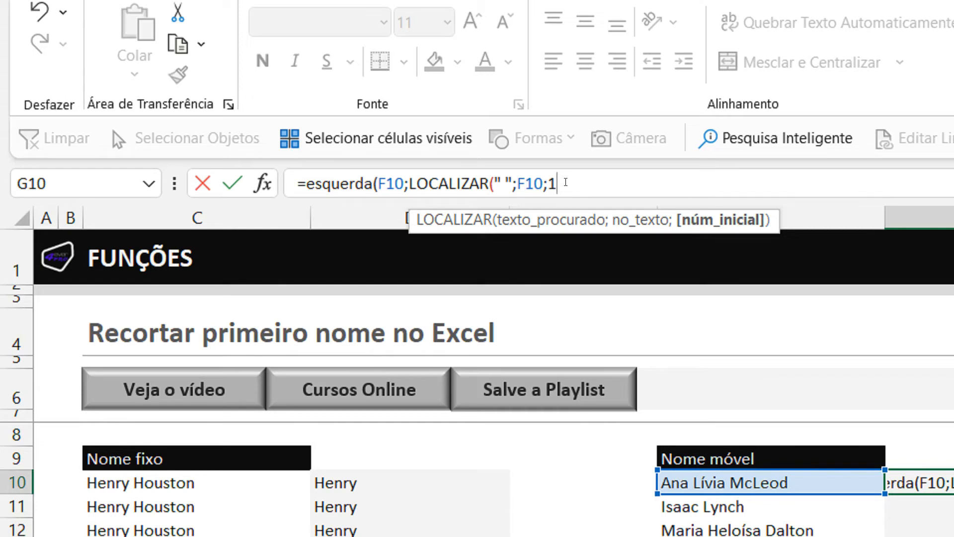
{"action": "type", "text": ")"}
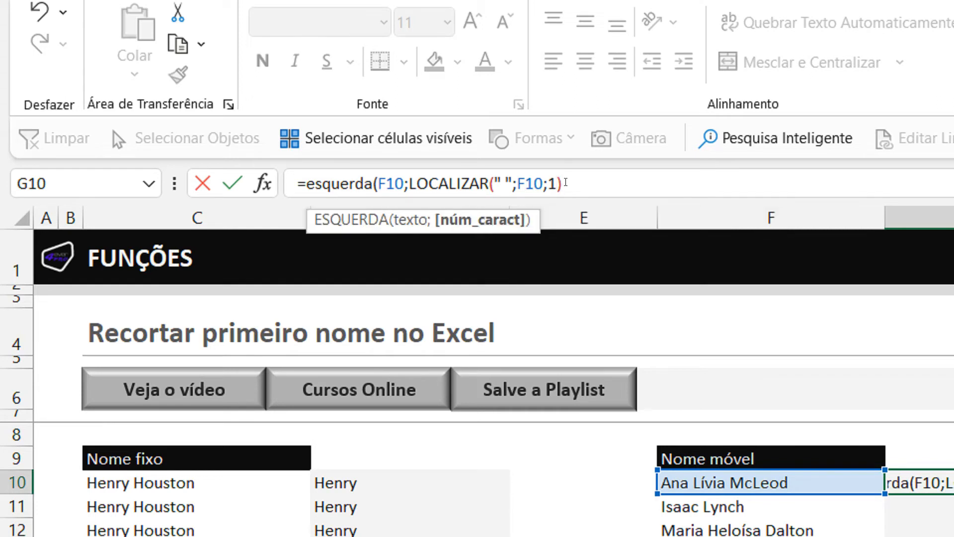
{"action": "type", "text": ")"}
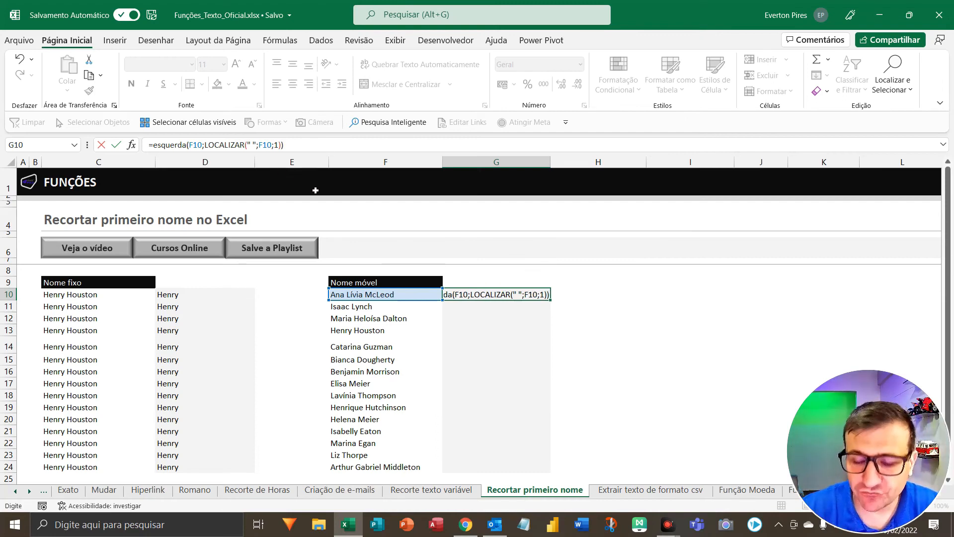
{"action": "key", "text": "Return"}
Step: Paste the G10 result as a plain value into I10 and inspect its text for a trailing space
{"action": "key", "text": "Up"}
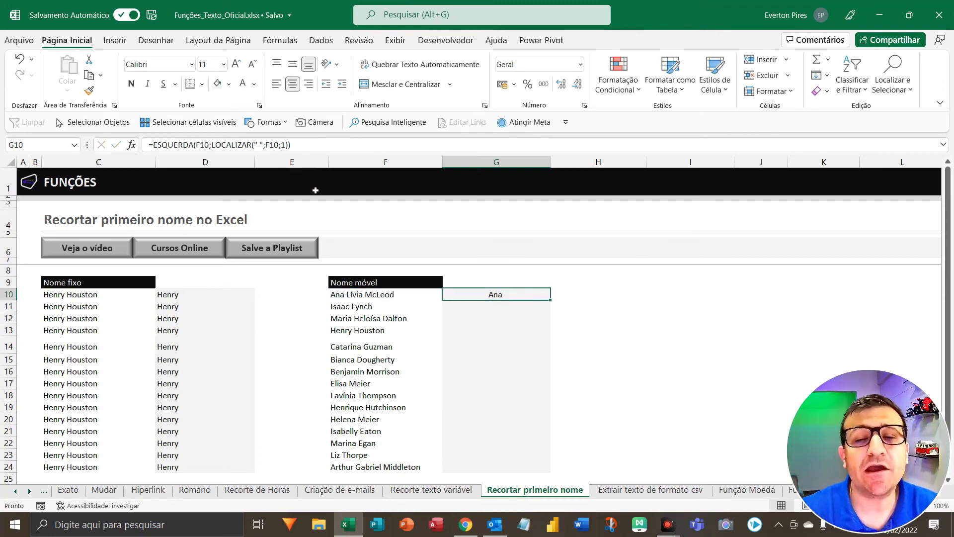
{"action": "key", "text": "ctrl+c"}
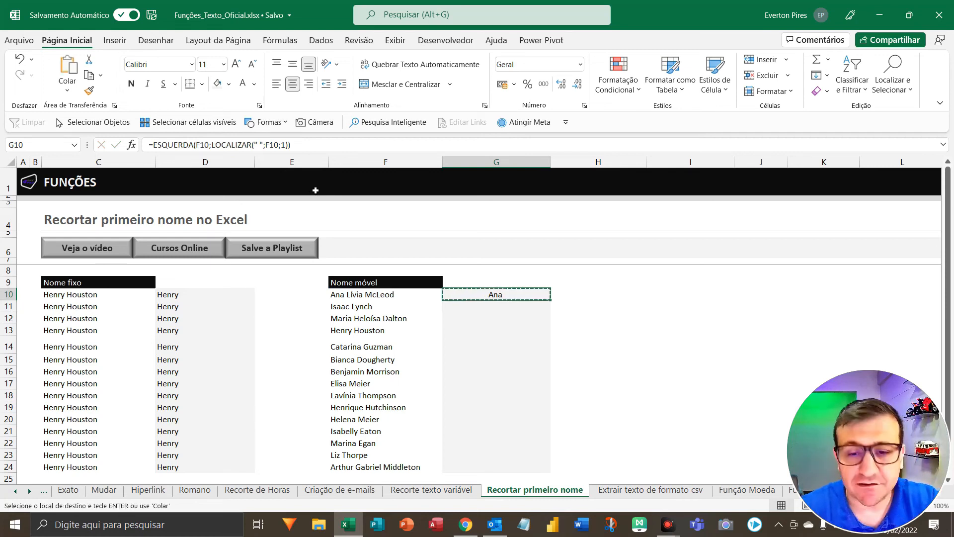
{"action": "key", "text": "Right"}
{"action": "key", "text": "Right"}
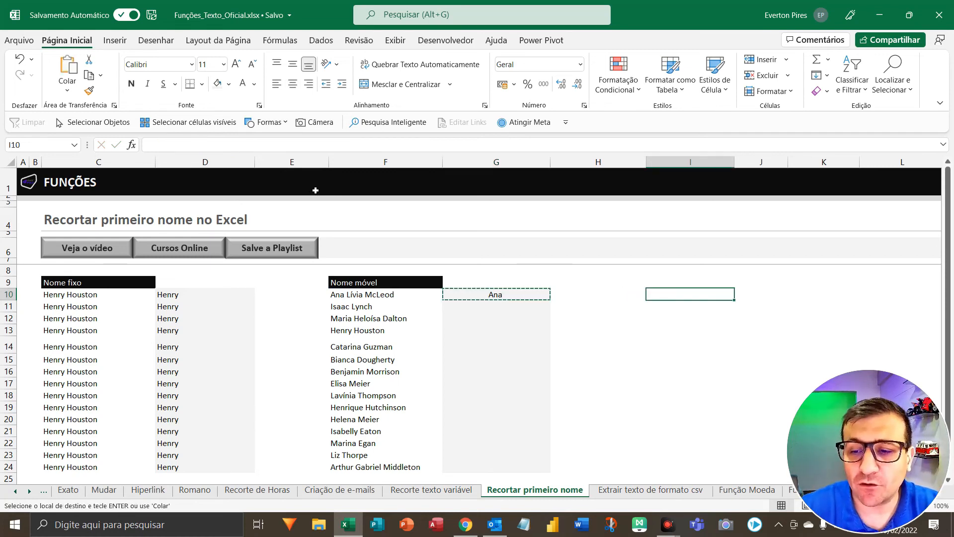
{"action": "key", "text": "ctrl+v"}
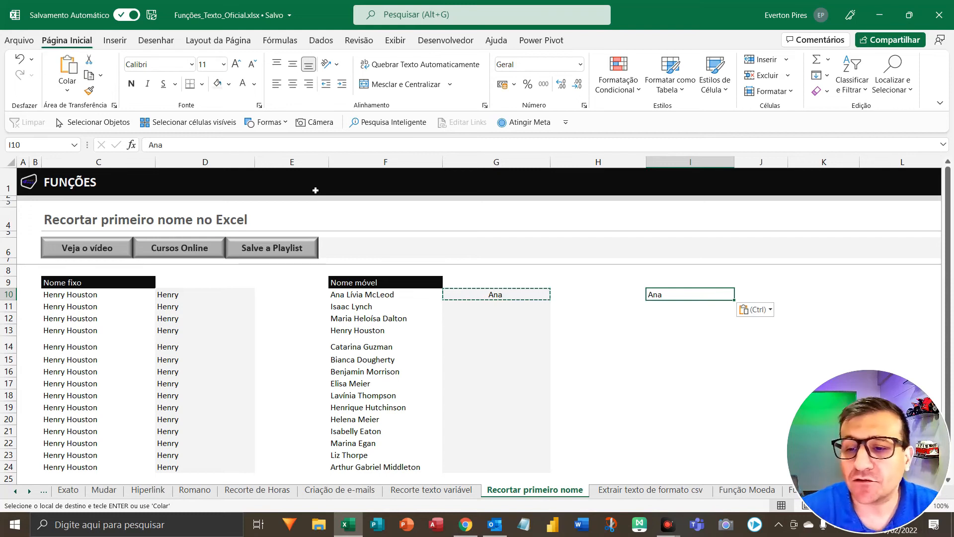
{"action": "key", "text": "Escape"}
{"action": "left_click", "coordinate": [179, 147]}
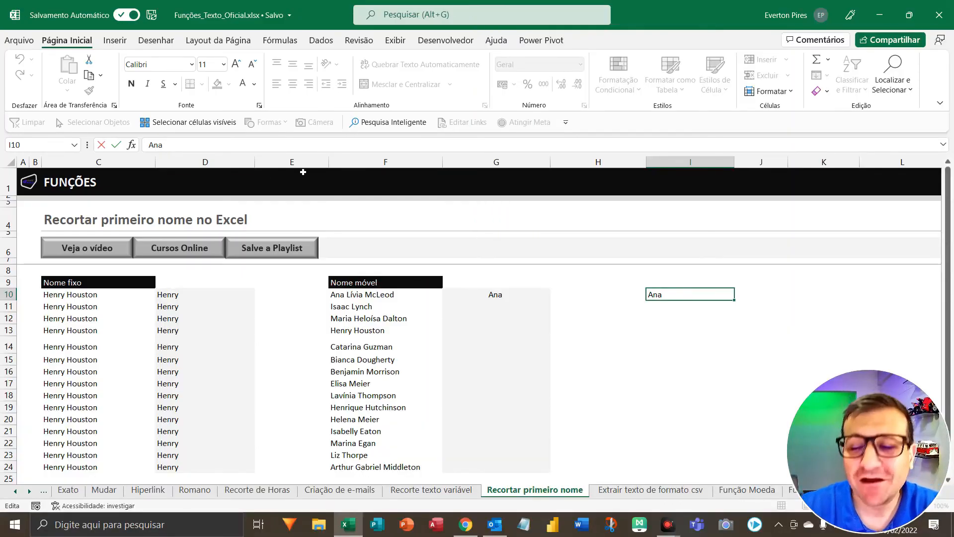
{"action": "key", "text": "Escape"}
Step: Subtract 1 from the LOCALIZAR result in G10, making the formula =ESQUERDA(F10;LOCALIZAR(" ";F10;1)-1)
{"action": "left_click", "coordinate": [495, 295]}
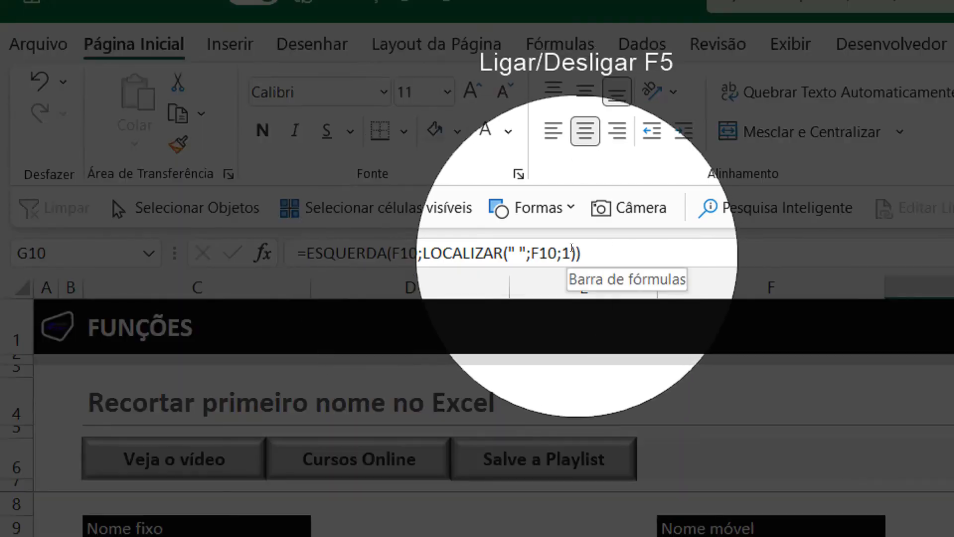
{"action": "left_click", "coordinate": [572, 249]}
{"action": "type", "text": "-"}
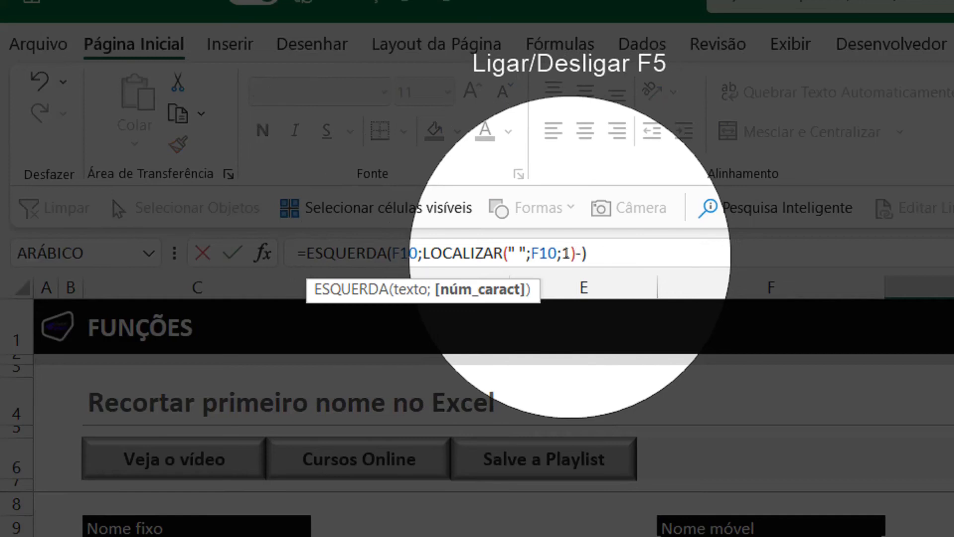
{"action": "type", "text": "1"}
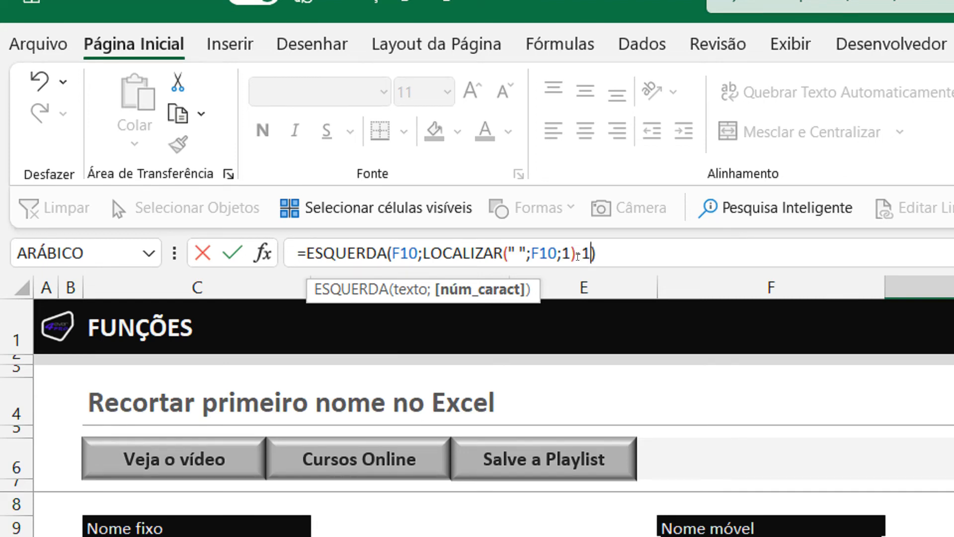
{"action": "key", "text": "F5"}
{"action": "key", "text": "F5"}
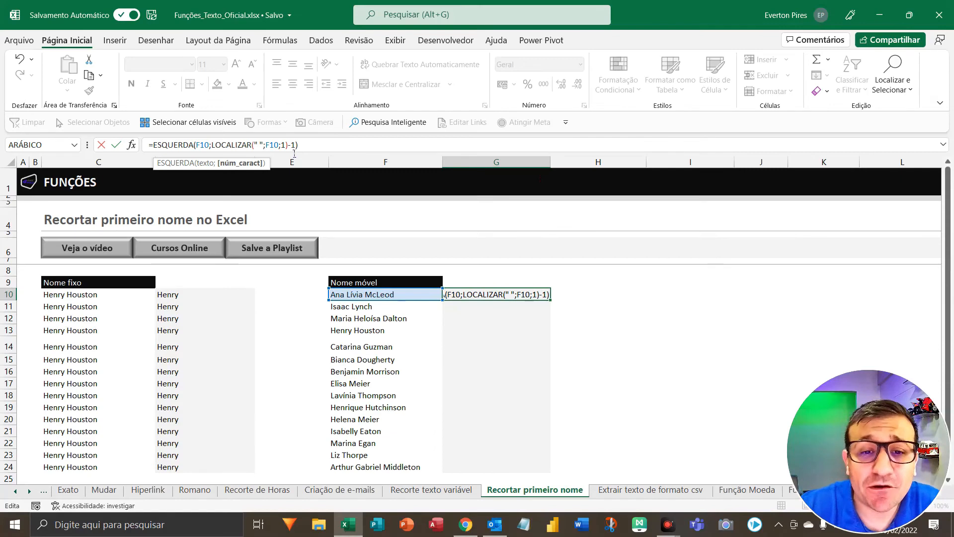
{"action": "key", "text": "Return"}
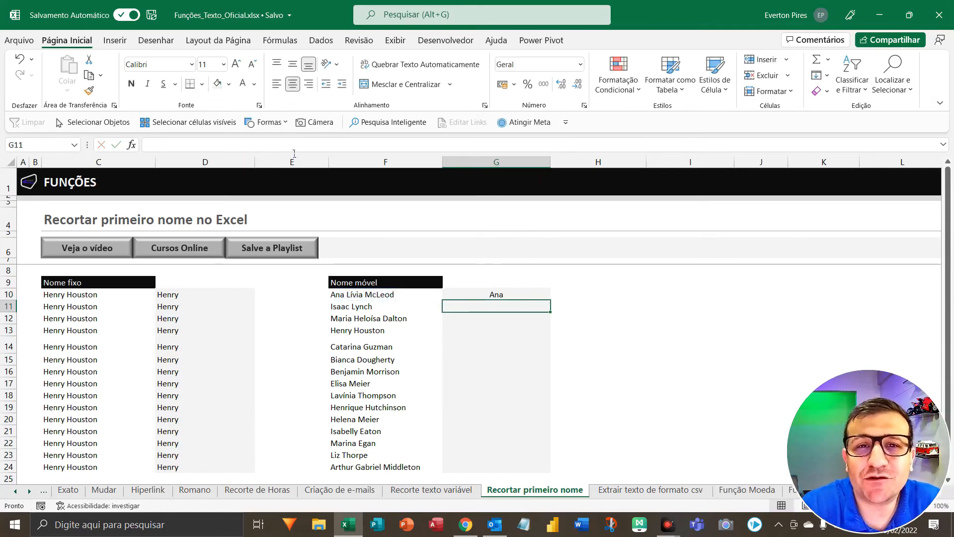
Step: Copy the first-name formula from G10 down to G11:G24
{"action": "key", "text": "Up"}
{"action": "key", "text": "ctrl+c"}
{"action": "key", "text": "Down"}
{"action": "key", "text": "shift+Down"}
{"action": "key", "text": "shift+Down"}
{"action": "key", "text": "shift+Down"}
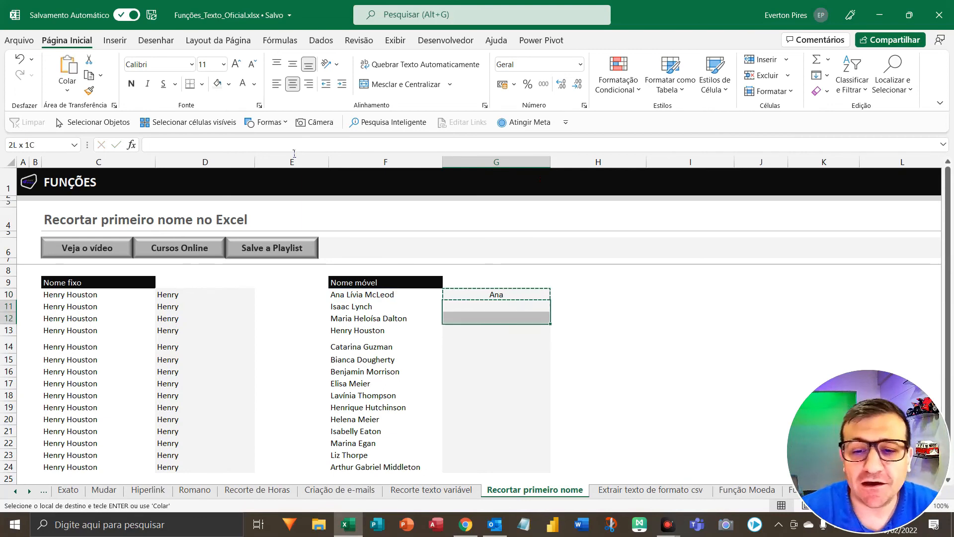
{"action": "key", "text": "shift+Down"}
{"action": "key", "text": "shift+Down"}
{"action": "key", "text": "shift+Down"}
{"action": "key", "text": "shift+Down"}
{"action": "key", "text": "shift+Down"}
{"action": "key", "text": "shift+Down"}
{"action": "key", "text": "shift+Down"}
{"action": "key", "text": "shift+Down"}
{"action": "key", "text": "shift+Down"}
{"action": "key", "text": "shift+Down"}
{"action": "key", "text": "Return"}
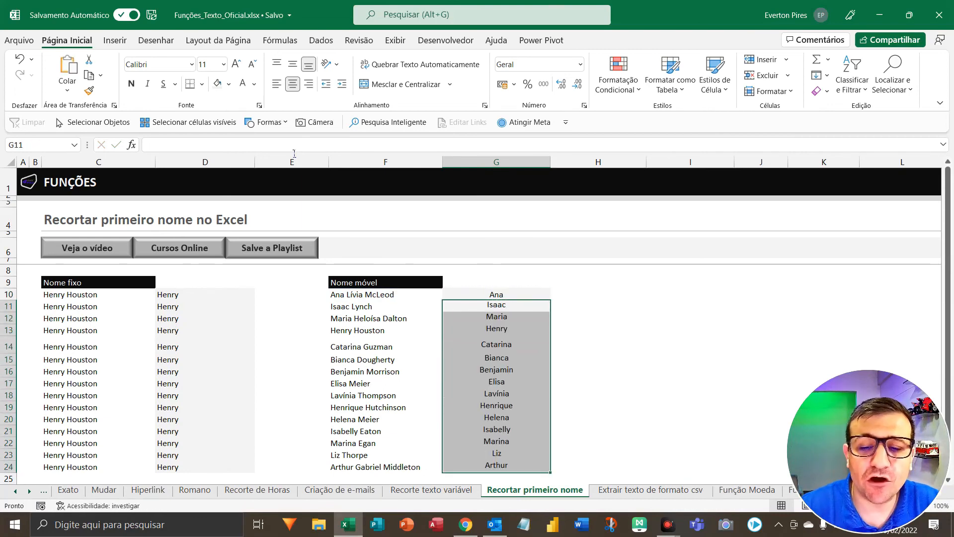